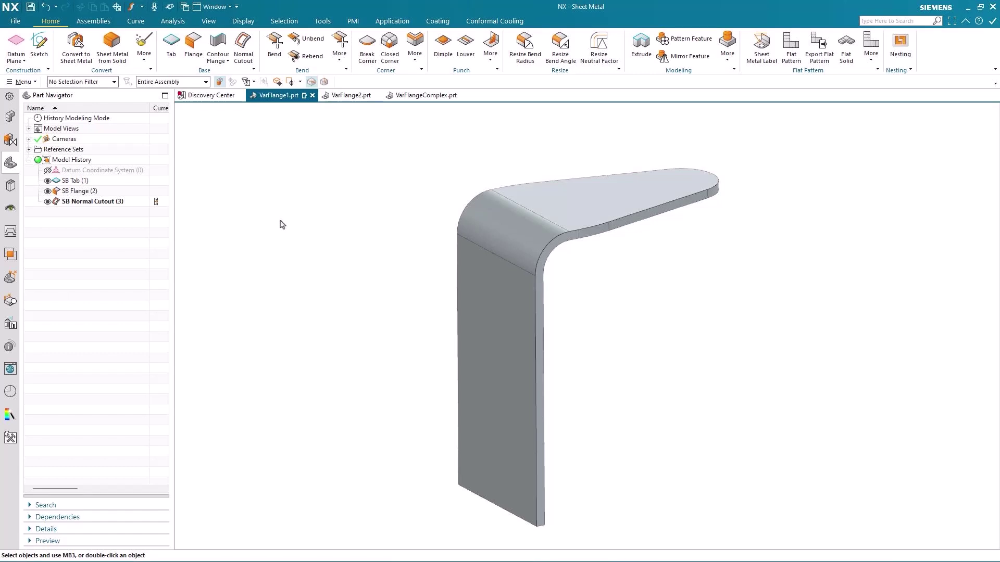
- Start a Variational Flange on the 11-edge outer tangent chain, previewing a 20 mm wall
left_click(339, 45)
left_click(364, 178)
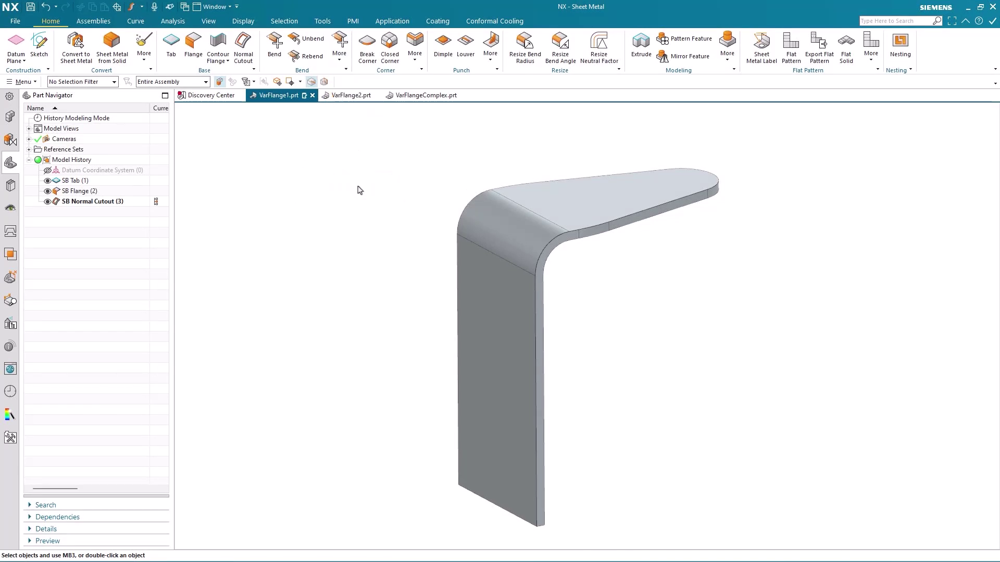
left_click(592, 226)
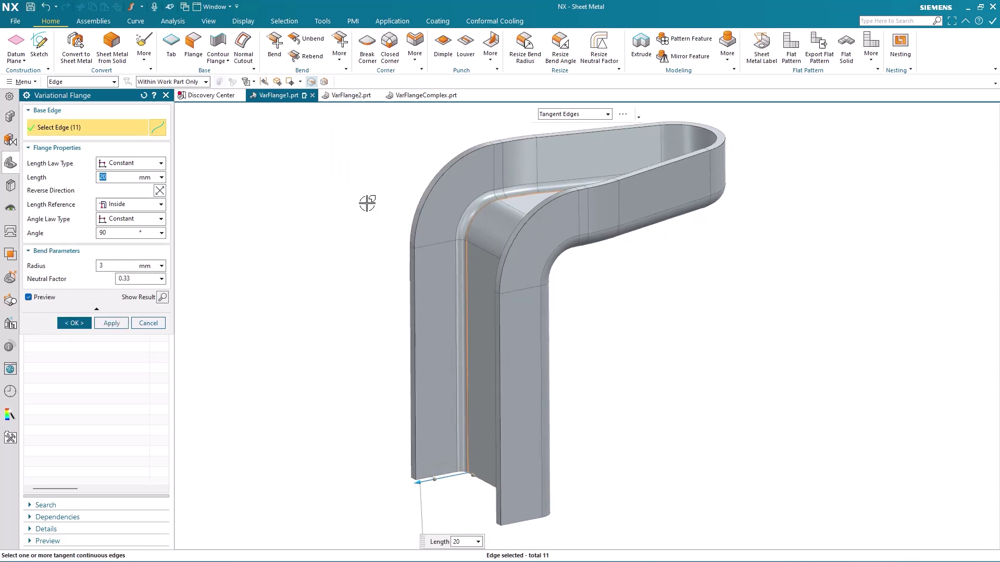
mouse_move(426, 460)
left_mouse_down()
mouse_move(445, 458)
mouse_move(418, 459)
left_mouse_up()
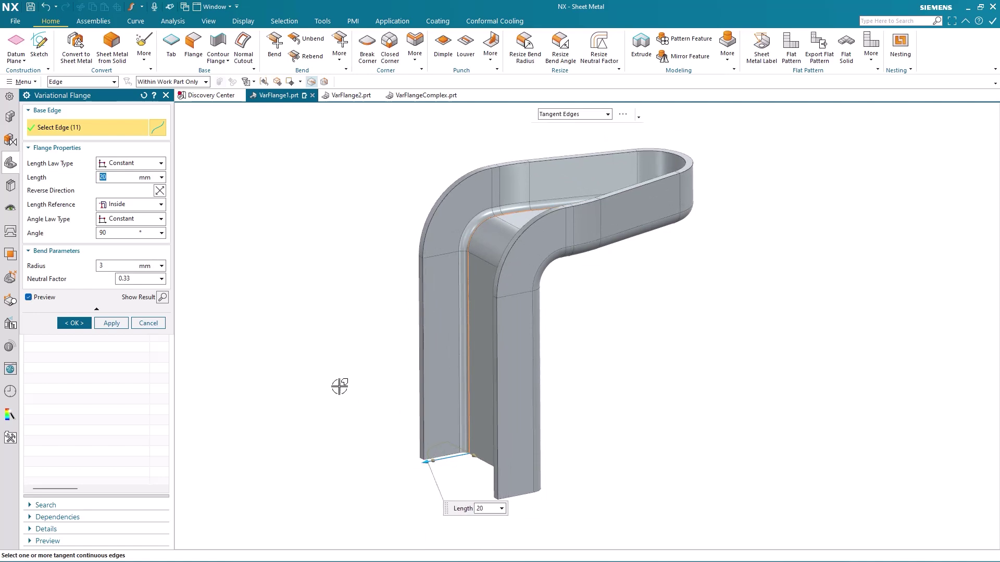
mouse_move(338, 377)
middle_mouse_down()
mouse_move(328, 314)
mouse_move(301, 300)
middle_mouse_up()
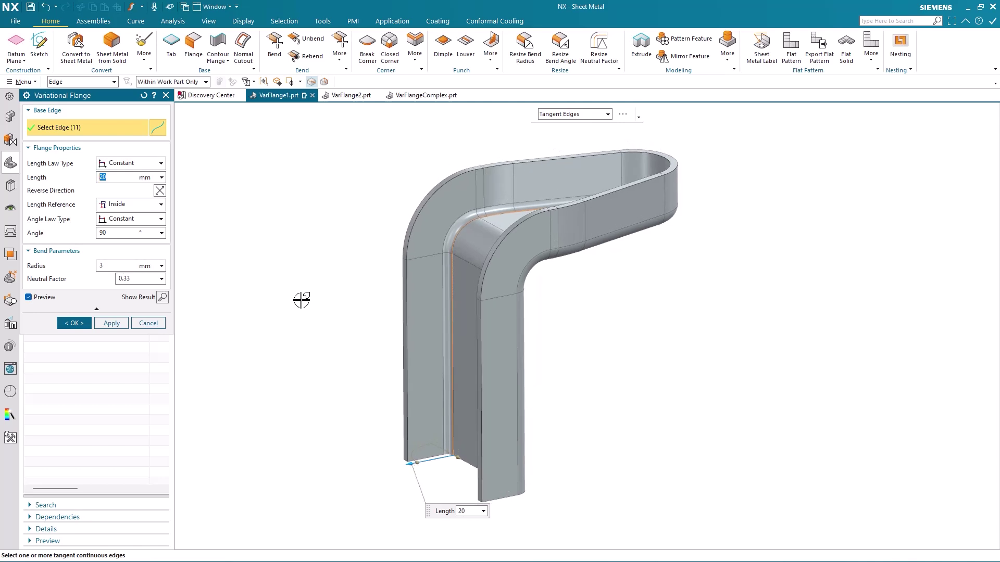
left_click(151, 204)
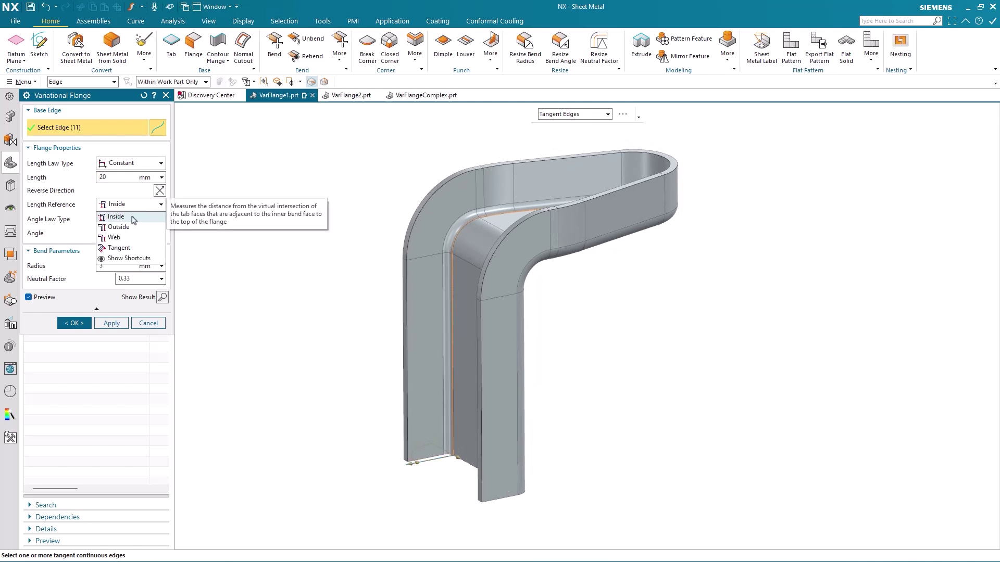
left_click(129, 231)
left_click(134, 208)
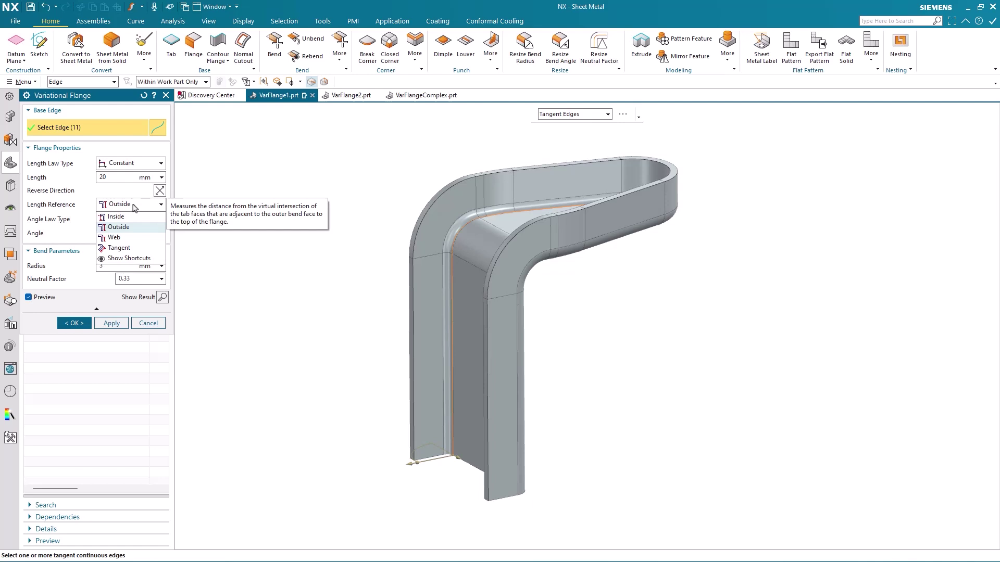
left_click(129, 238)
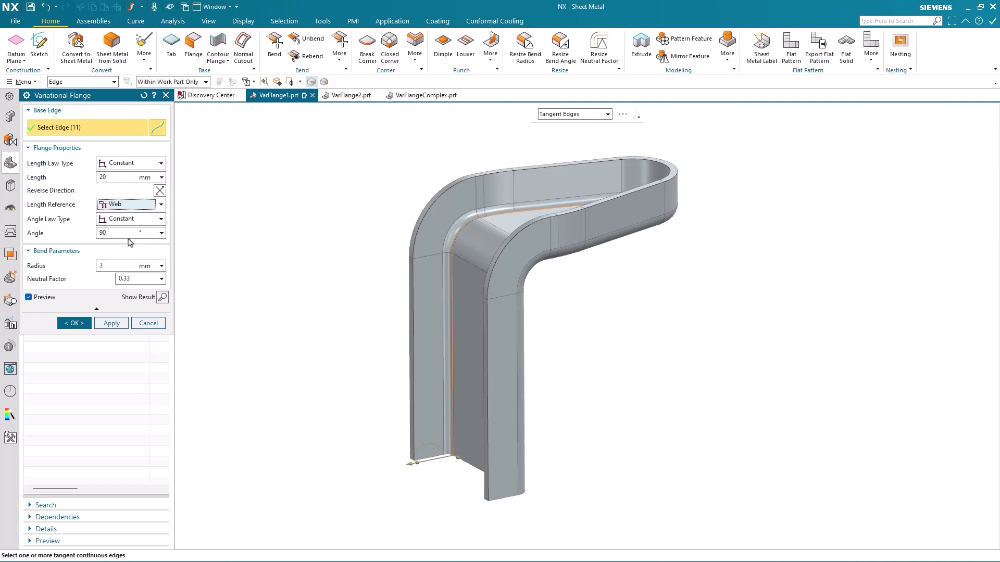
left_click(144, 208)
left_click(129, 249)
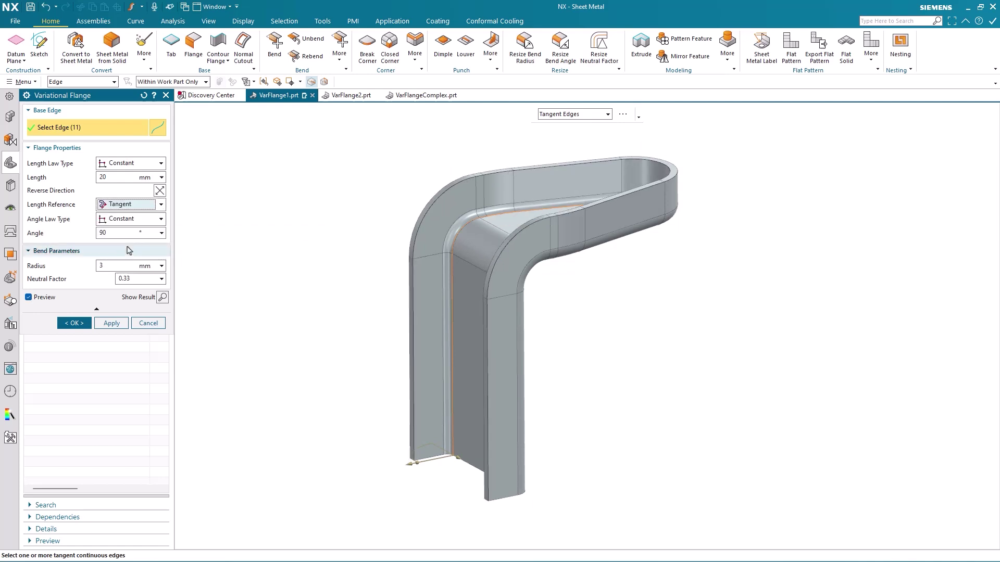
left_click(131, 206)
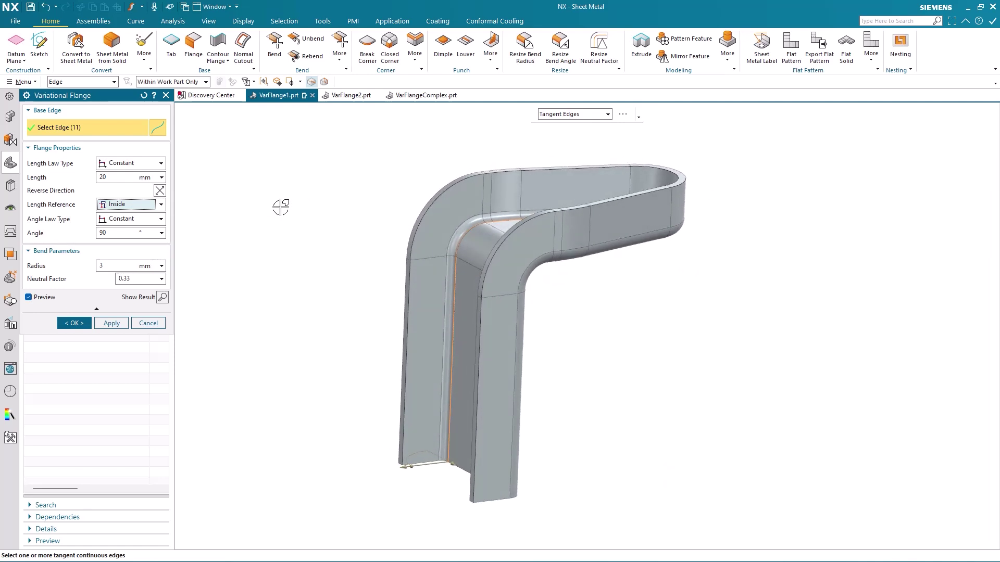
- Try other flange angles, return to 90°, and set the length law to Linear
left_click(111, 234)
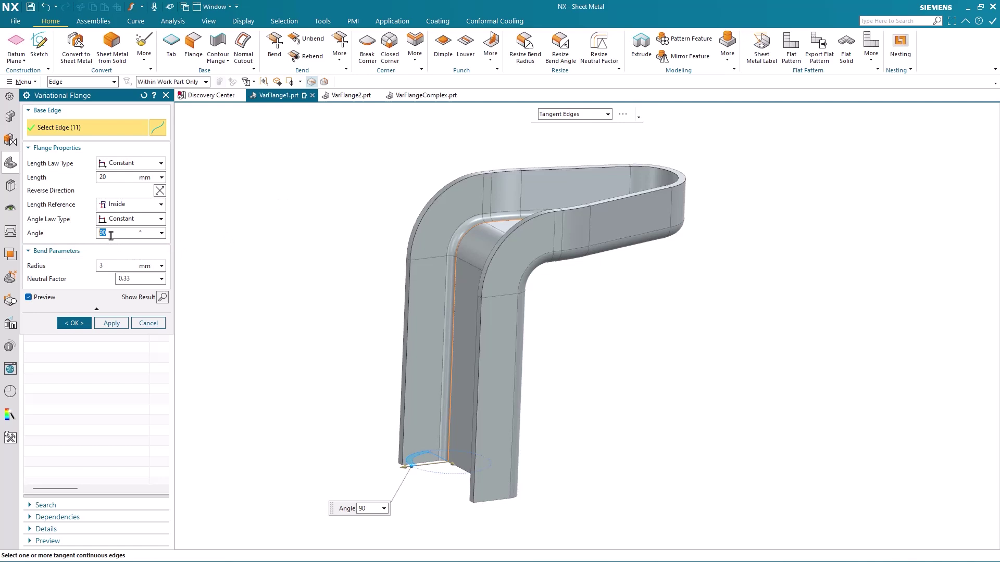
scroll(404, 455, "up", 3)
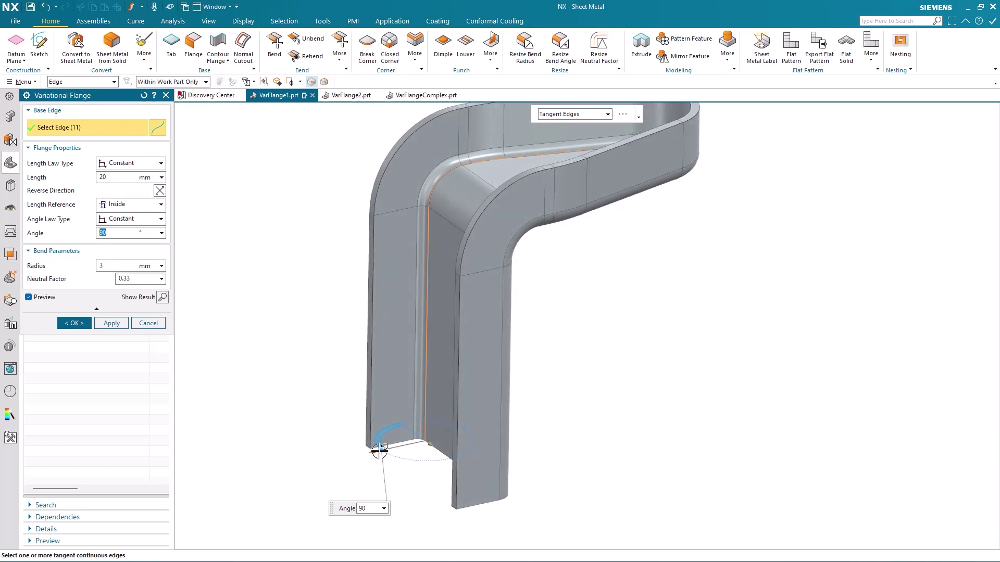
mouse_move(379, 449)
left_mouse_down()
mouse_move(376, 435)
mouse_move(378, 443)
left_mouse_up()
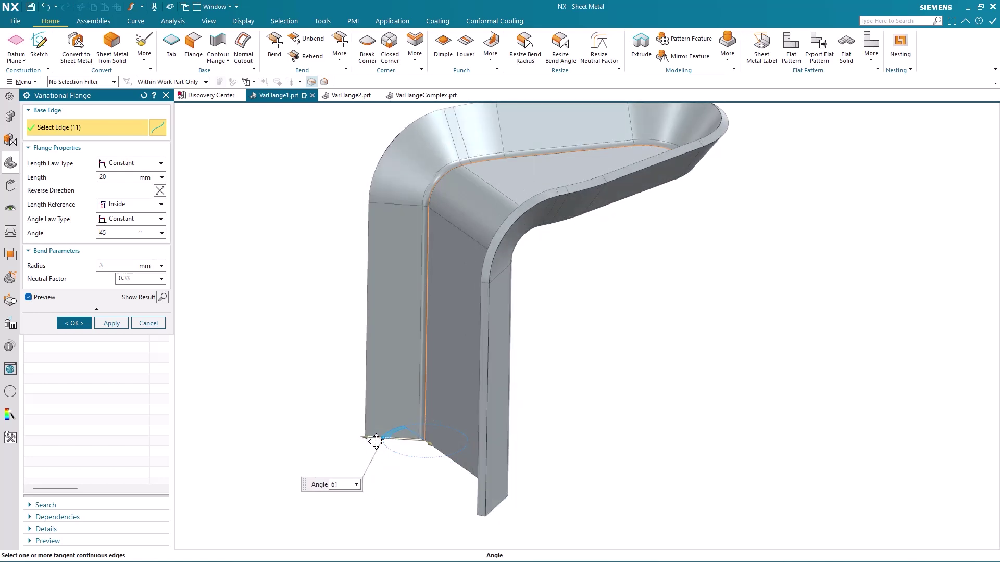
left_click_drag(378, 443, 386, 446)
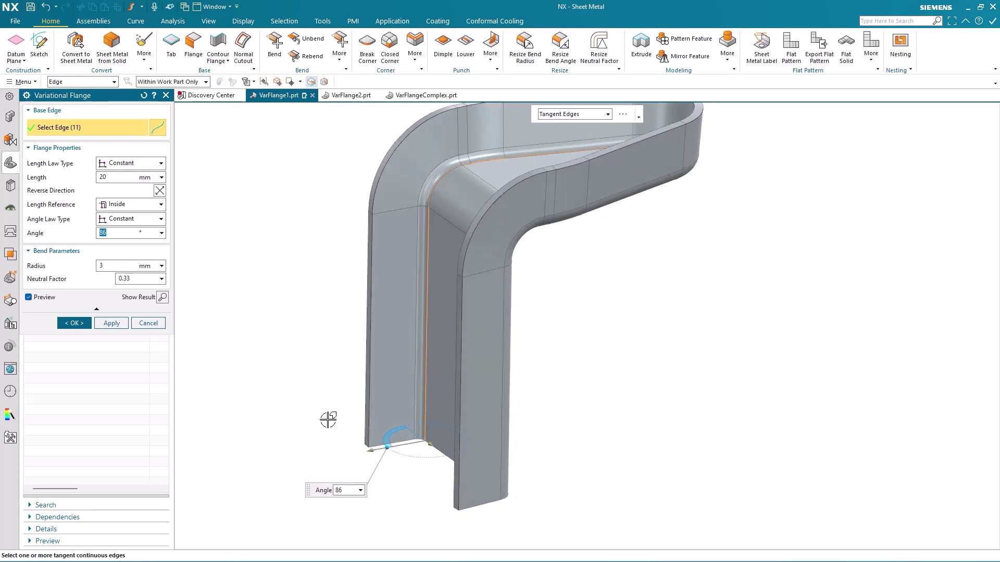
left_click(139, 165)
left_click(125, 186)
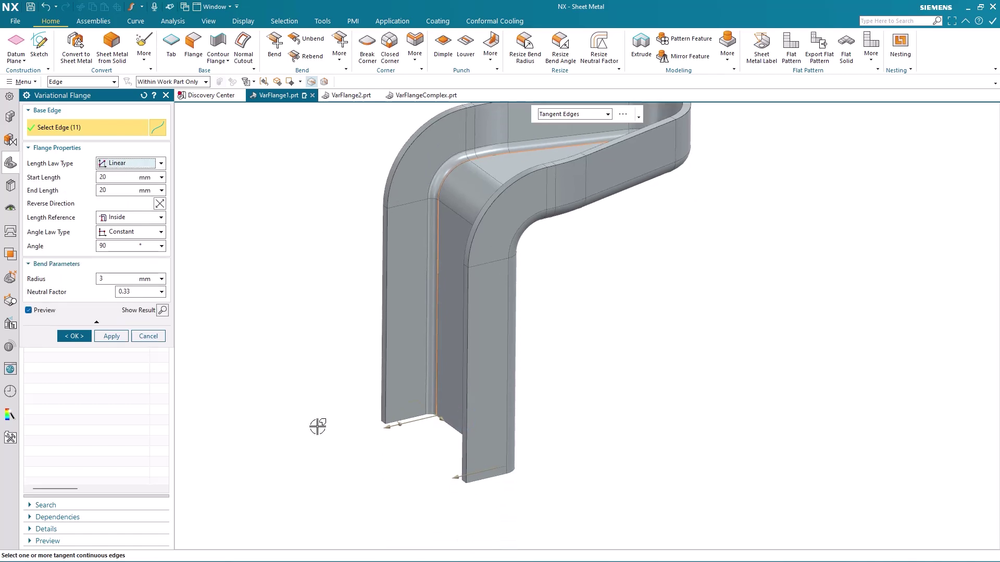
- Set the end length to 5 mm and create the flange tapering from 20 mm to 5 mm
left_click_drag(454, 475, 492, 468)
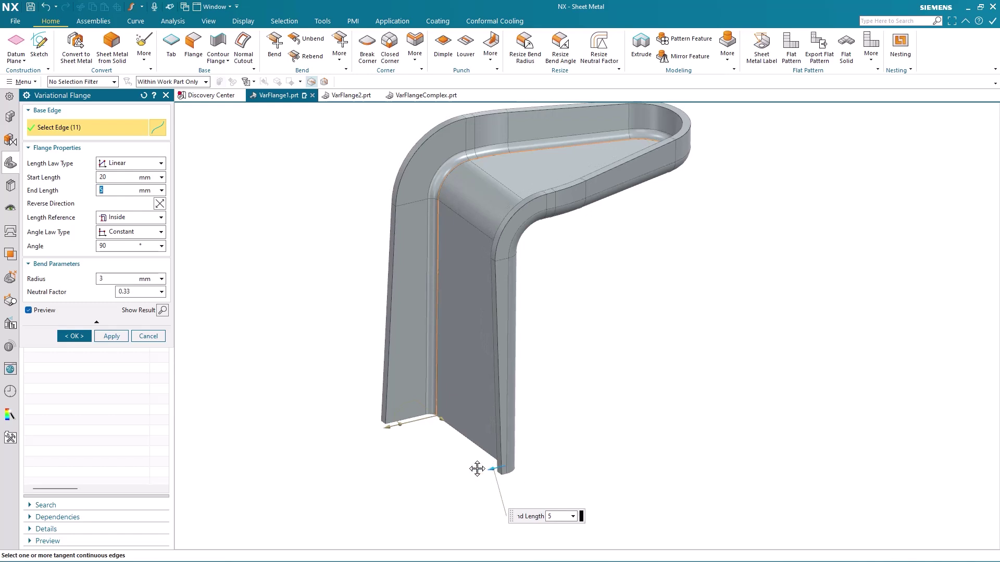
key("Home")
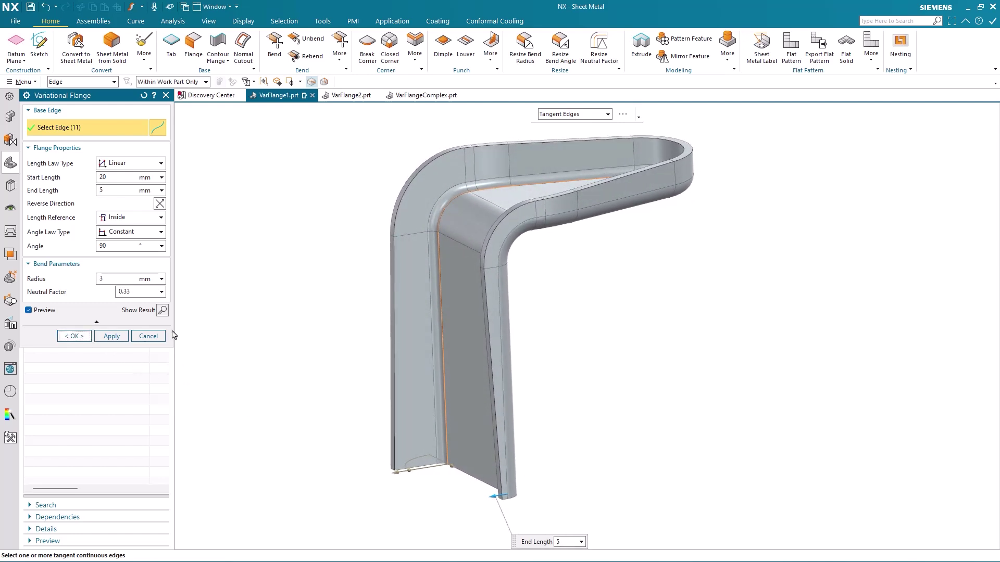
left_click(87, 339)
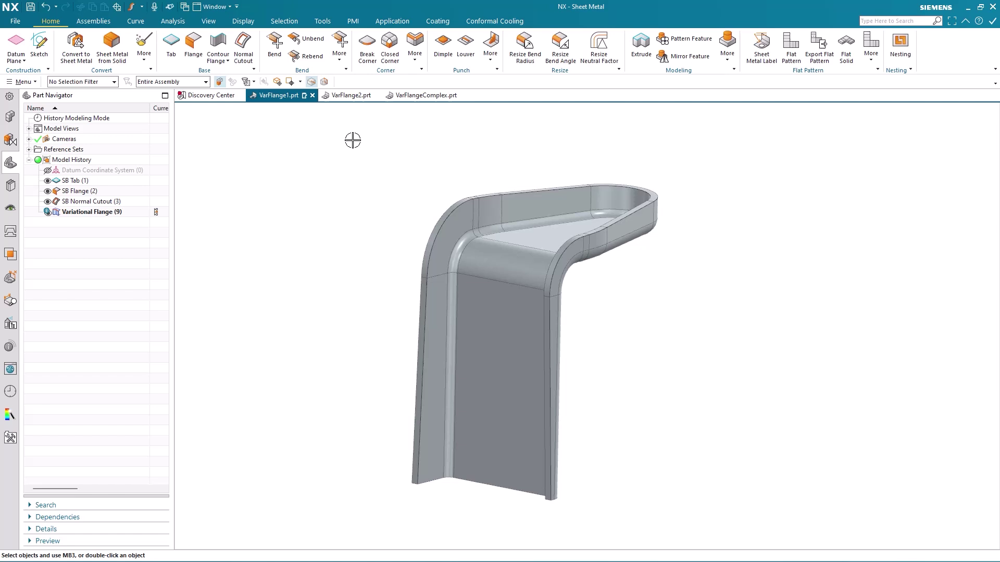
- On the VarFlange2 part, start a new Variational Flange
left_click(351, 96)
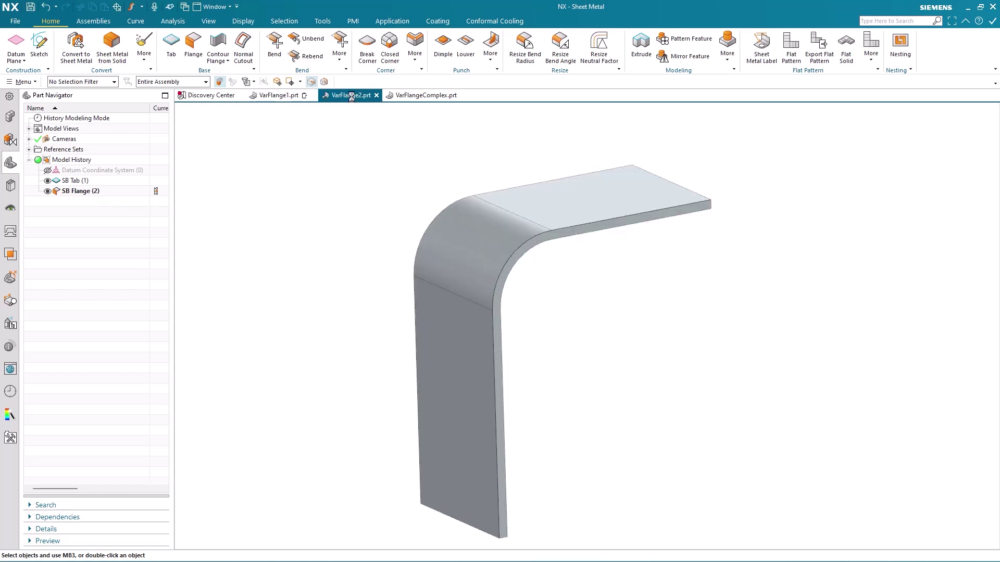
left_click(339, 61)
left_click(359, 187)
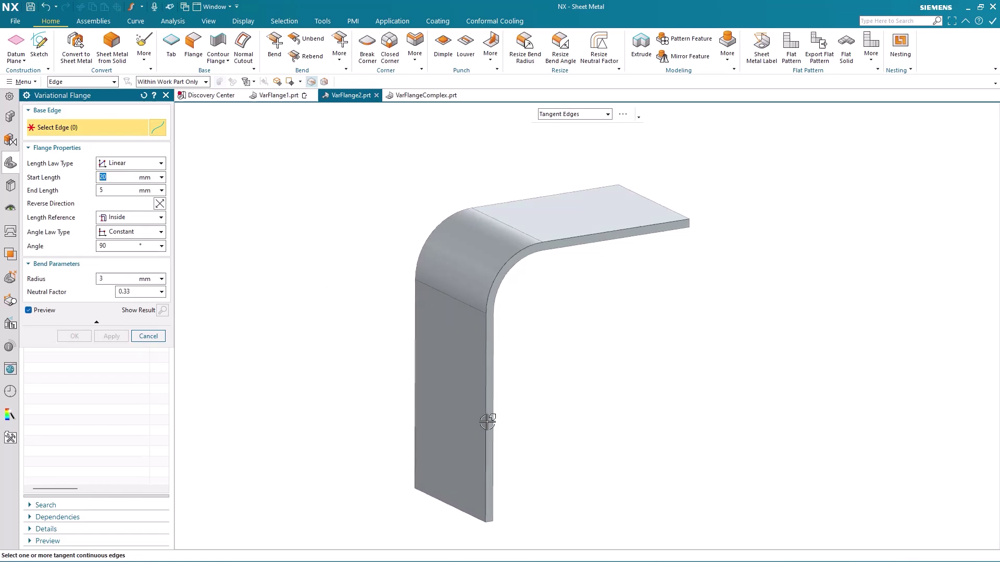
- Pick the part's 3-edge chain and make the flange length constant at 20 mm
left_click(487, 422)
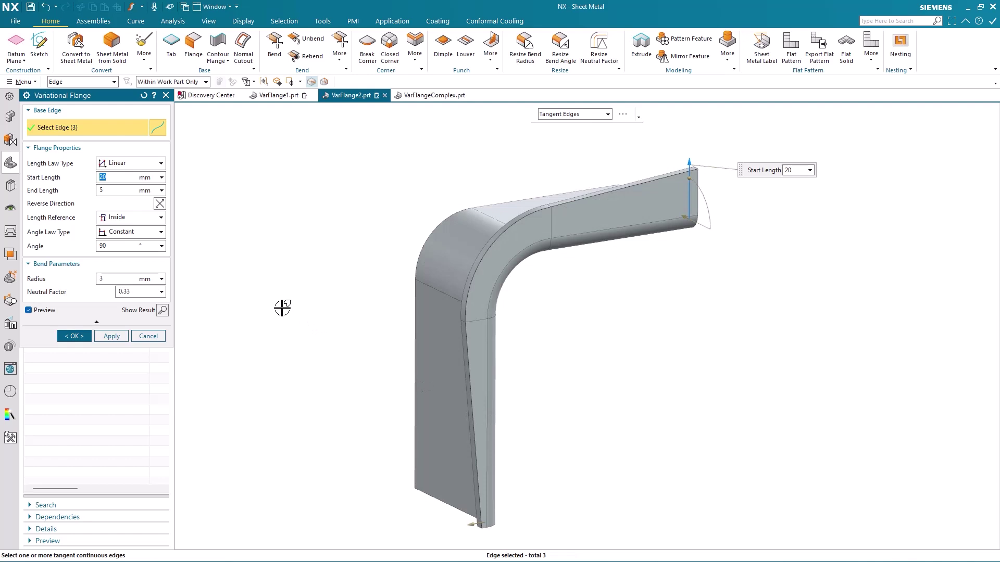
left_click(136, 164)
mouse_move(274, 196)
middle_mouse_down()
mouse_move(242, 217)
mouse_move(186, 223)
middle_mouse_up()
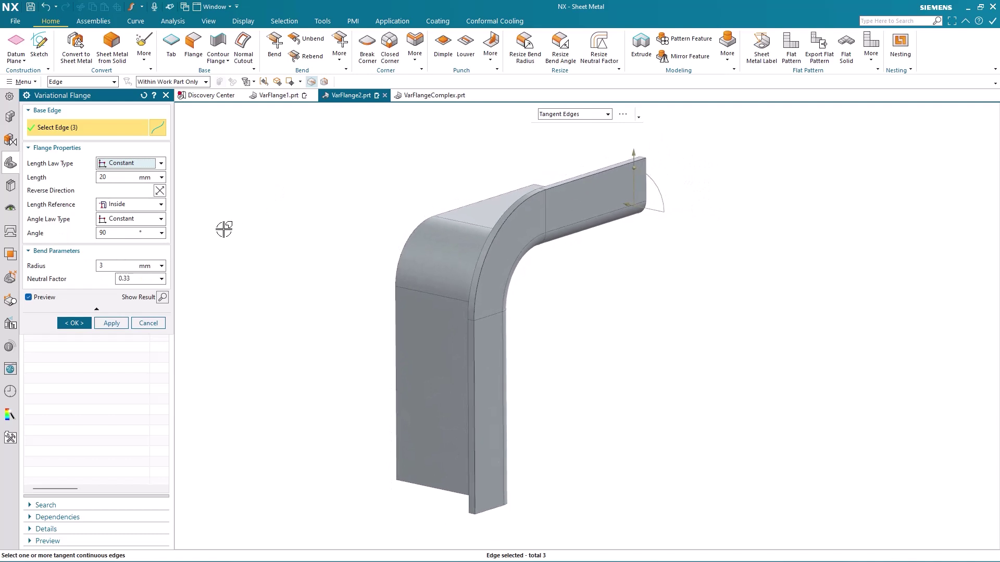
- Make the flange angle vary linearly, tilting the end angle to about 54°
left_click(147, 221)
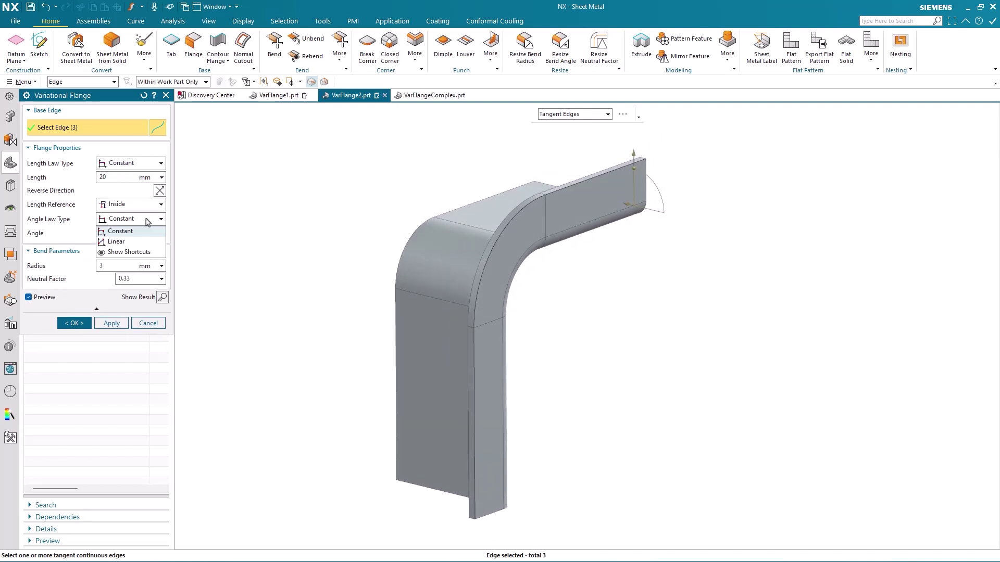
left_click(128, 239)
mouse_move(396, 259)
middle_mouse_down()
mouse_move(390, 401)
mouse_move(495, 511)
middle_mouse_up()
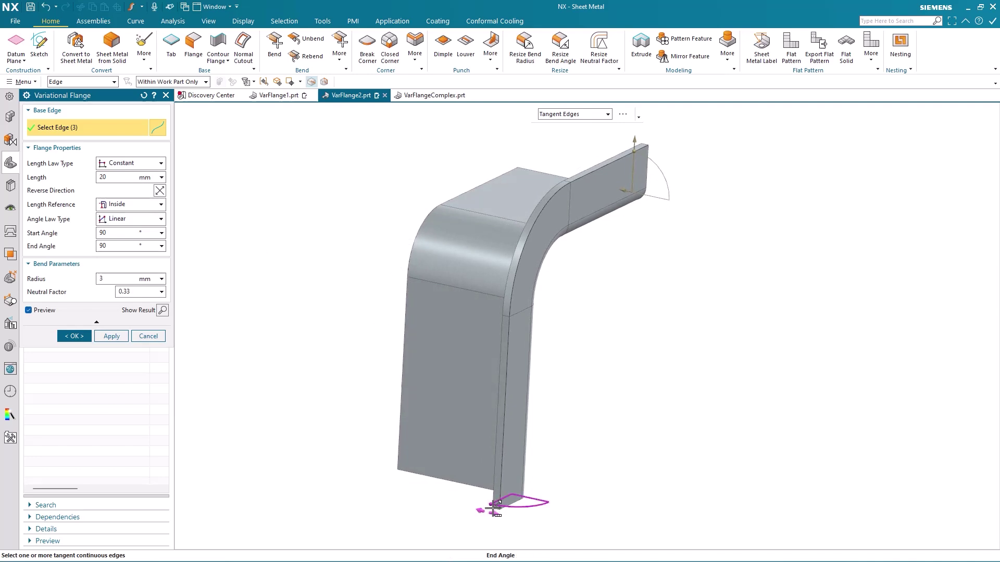
left_click(497, 509)
left_click_drag(498, 511, 520, 516)
- Set the start angle to about 83° and create the varying-angle flange
mouse_move(600, 494)
middle_mouse_down()
mouse_move(716, 359)
mouse_move(673, 280)
mouse_move(580, 219)
mouse_move(539, 206)
middle_mouse_up()
left_click(539, 206)
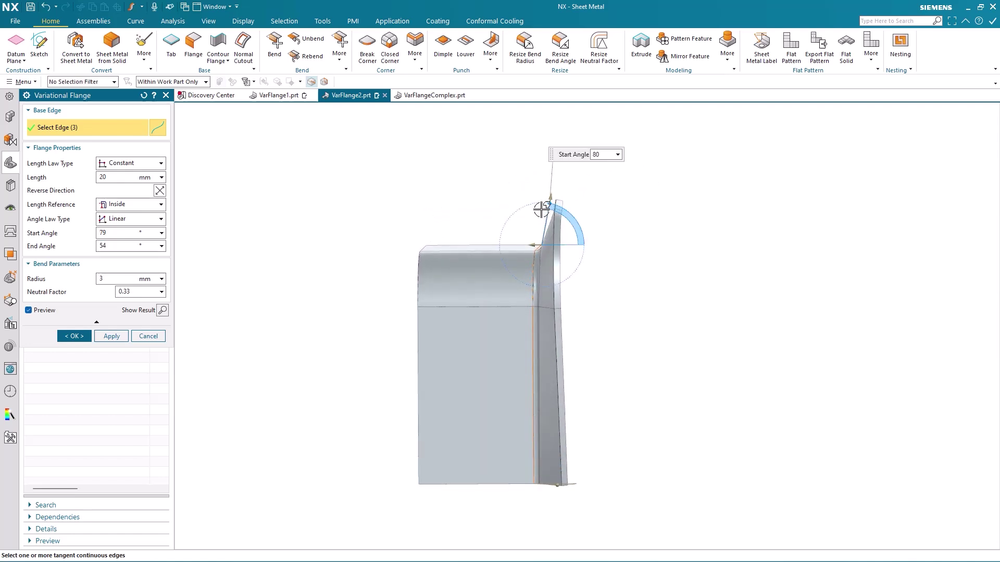
left_click_drag(539, 210, 543, 214)
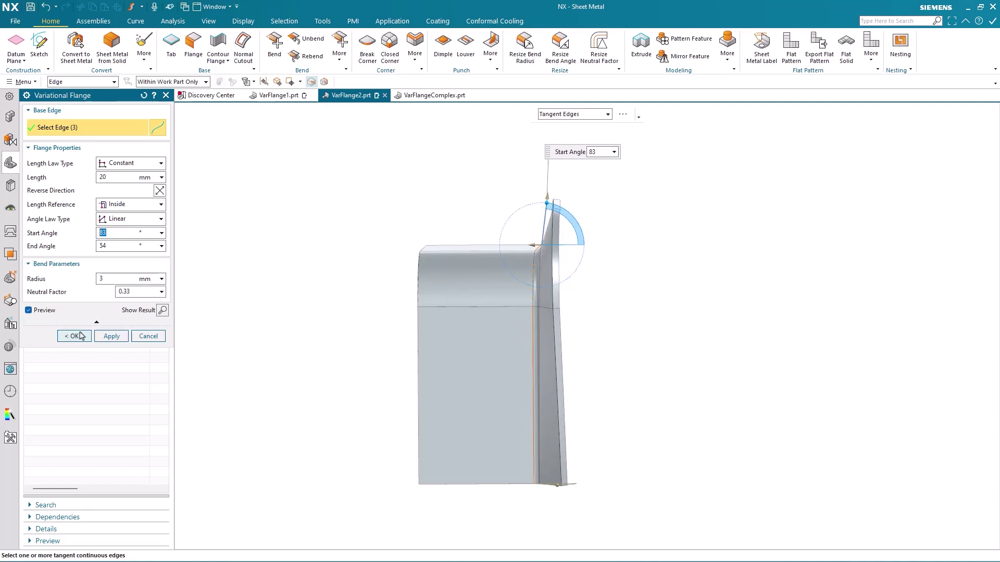
middle_click(155, 316)
key("Home")
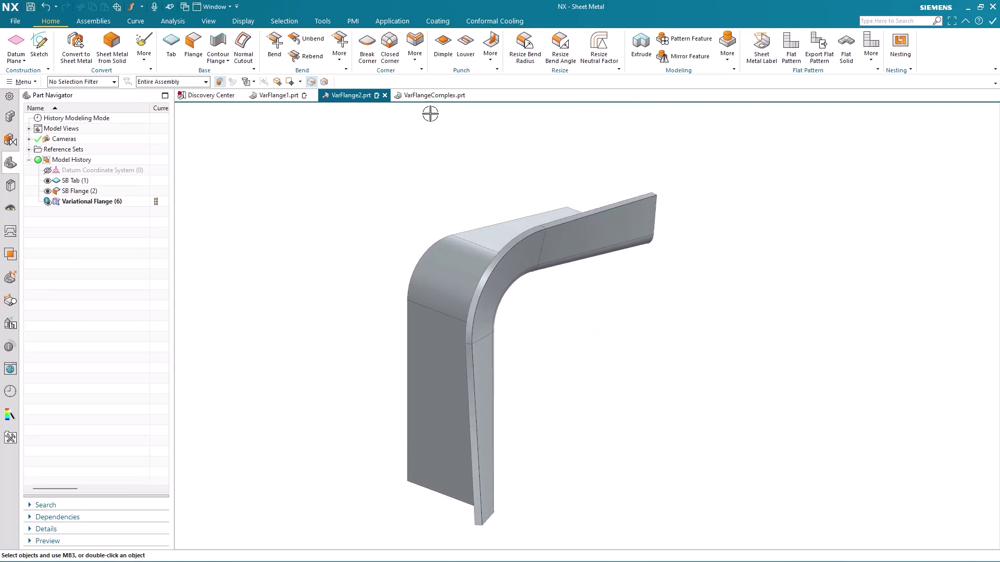
- Switch to the VarFlangeComplex part and start a new Variational Flange
left_click(422, 99)
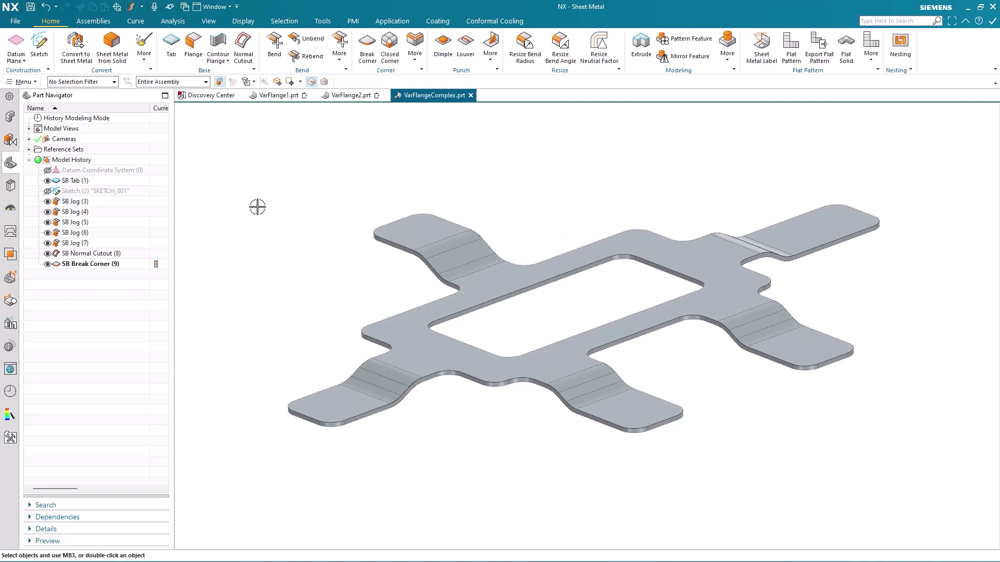
left_click(339, 55)
left_click(359, 192)
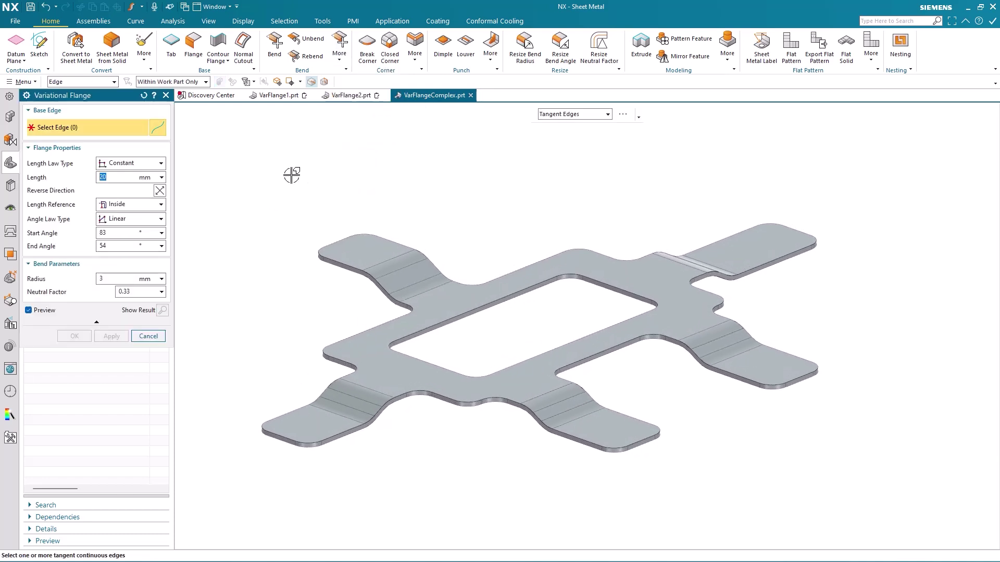
- Set the flange to a constant 90° angle with a 10 mm length
left_click(143, 96)
type("10")
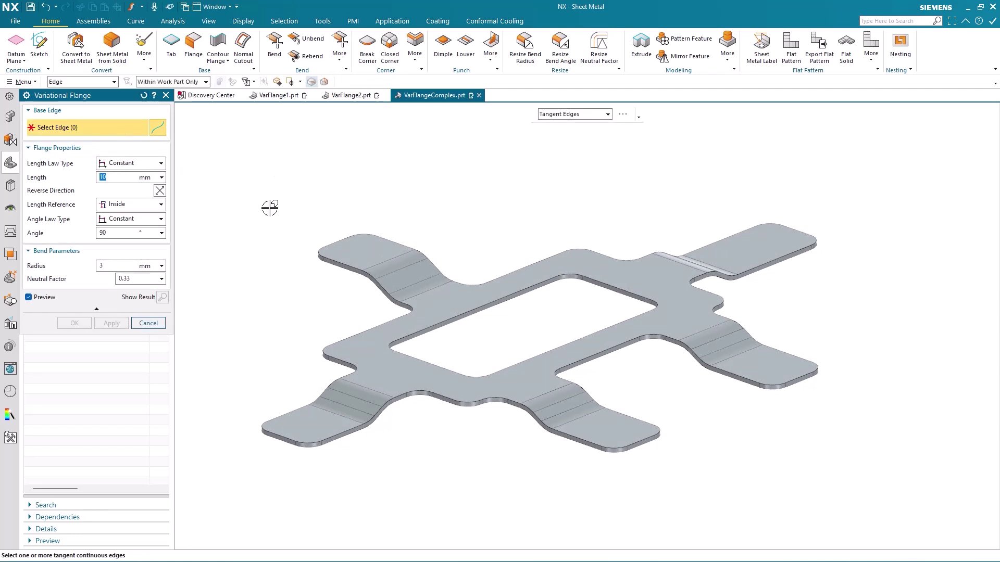
key("End")
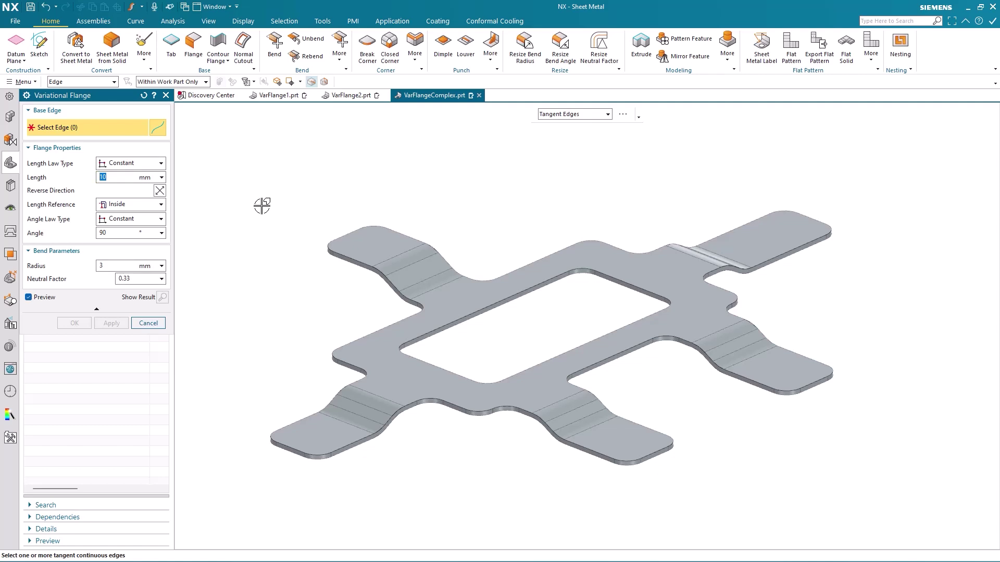
scroll(352, 491, "up", 3)
scroll(394, 398, "up", 2)
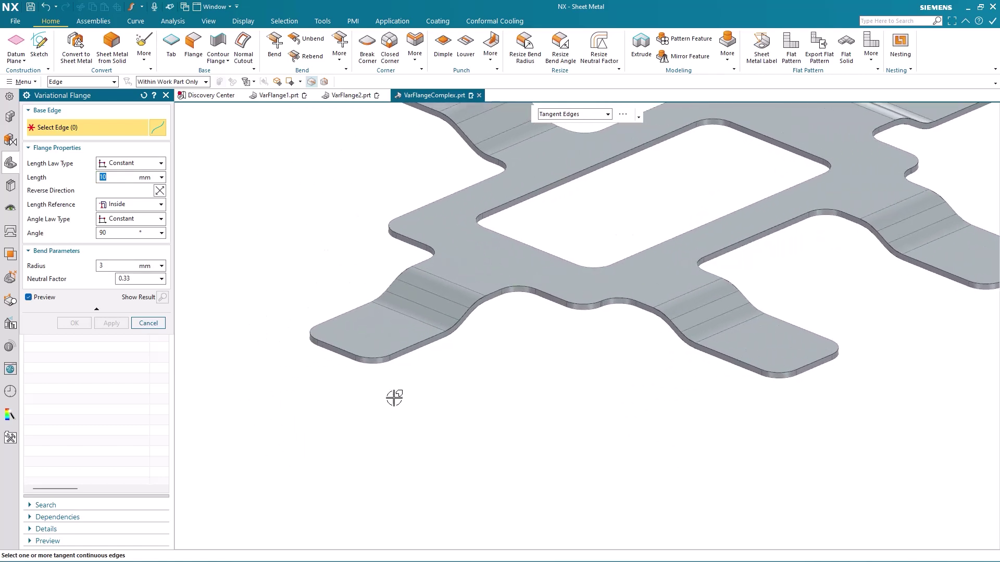
- Select the plate's bottom edge chain and set the flange length to 5 mm
left_click(404, 355)
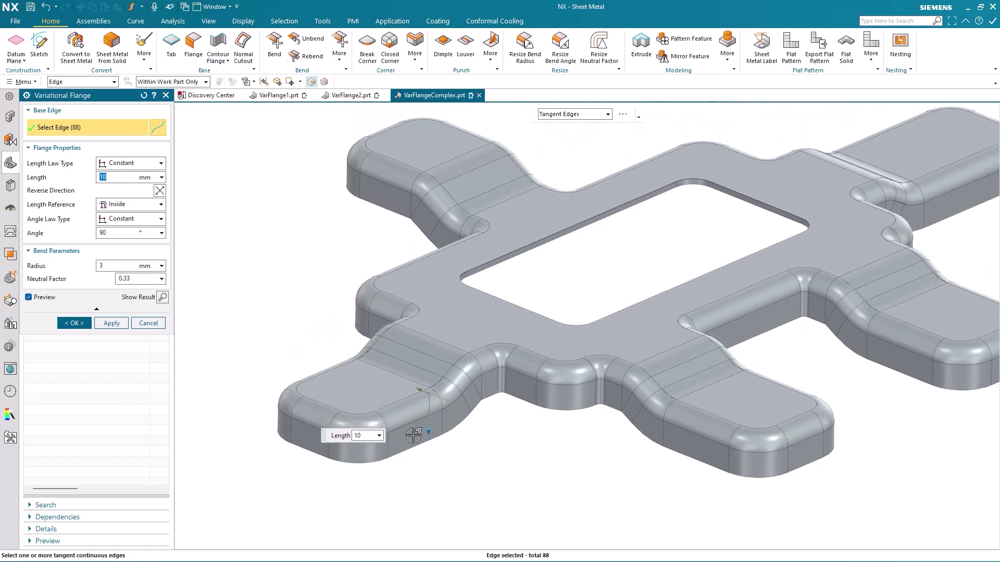
key("Tab")
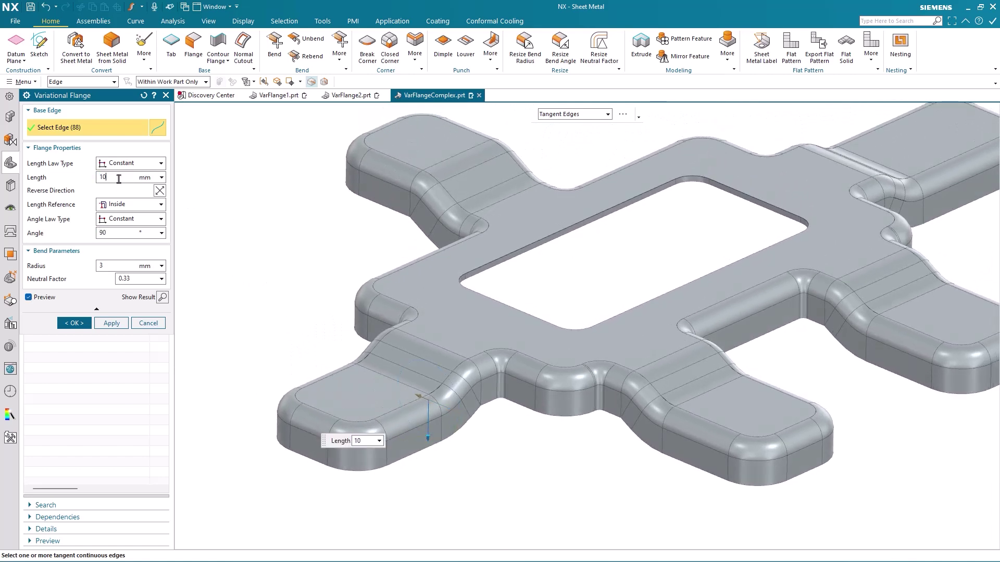
type("5")
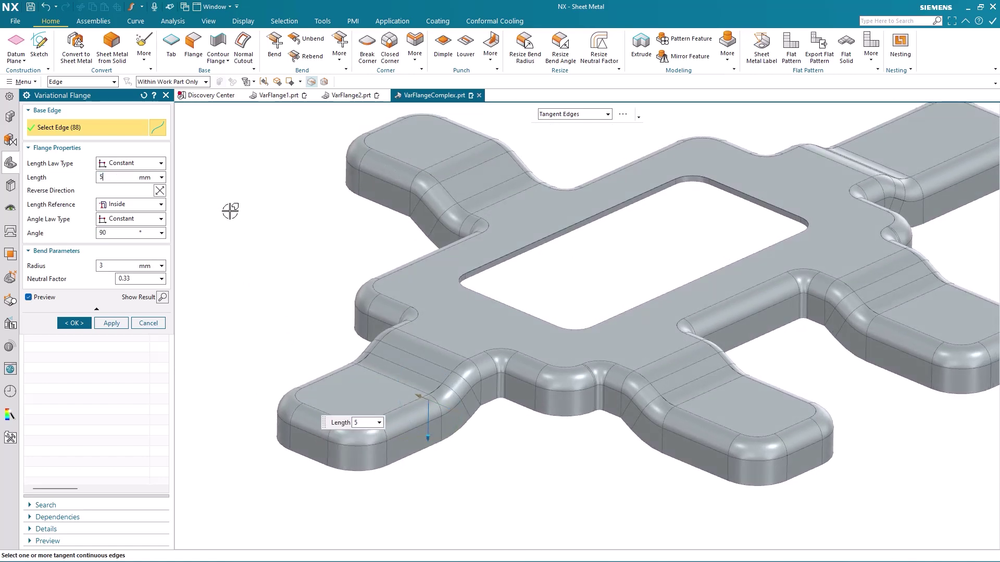
key("Return")
key("ctrl+f")
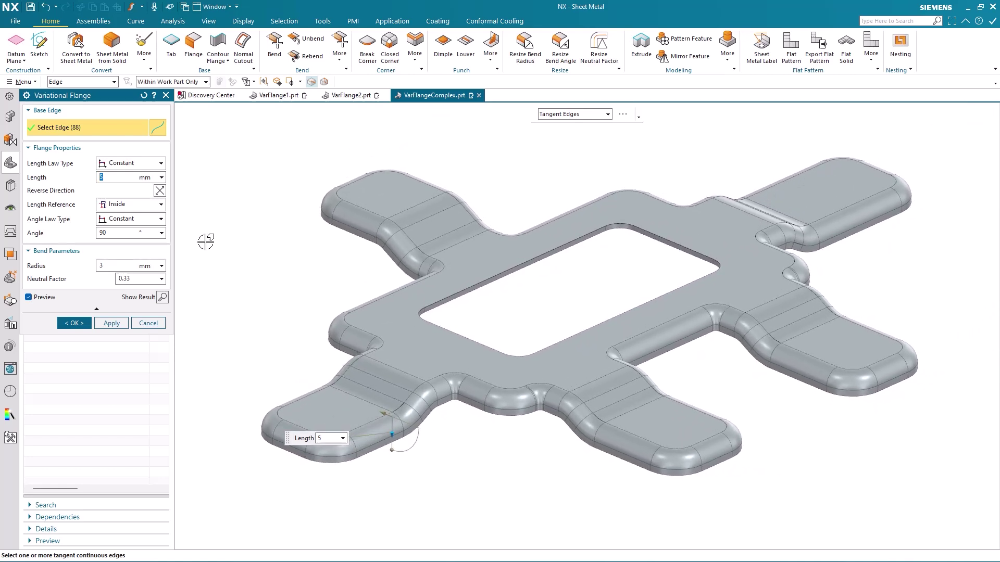
- Set a 1 mm bend radius and create the rim flange
left_click(115, 266)
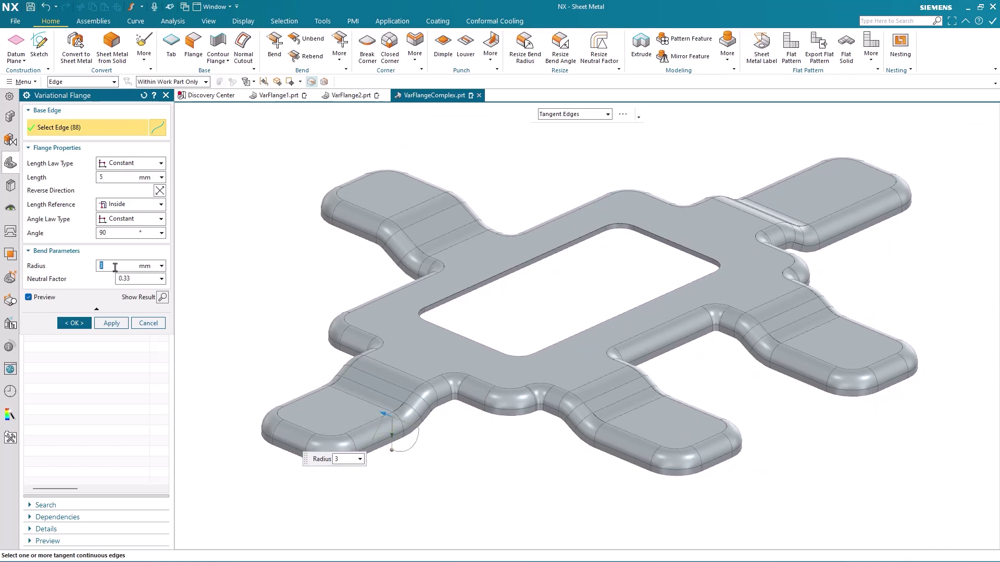
type("1")
key("Return")
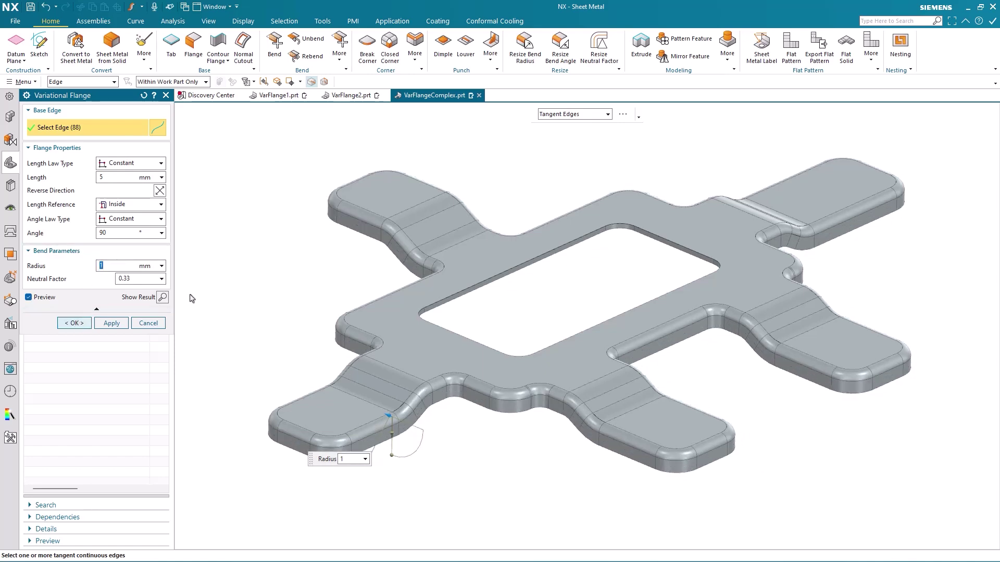
left_click(80, 324)
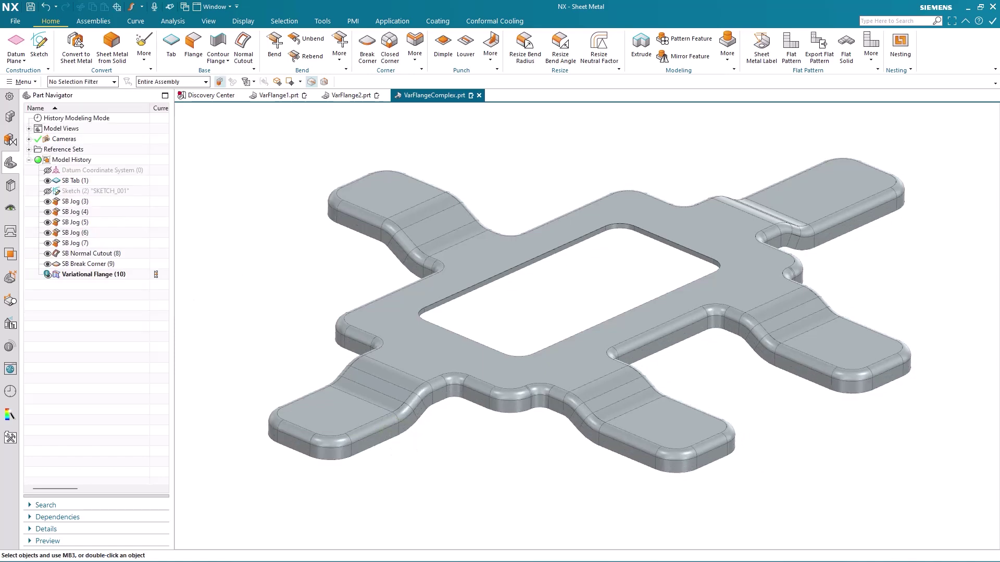